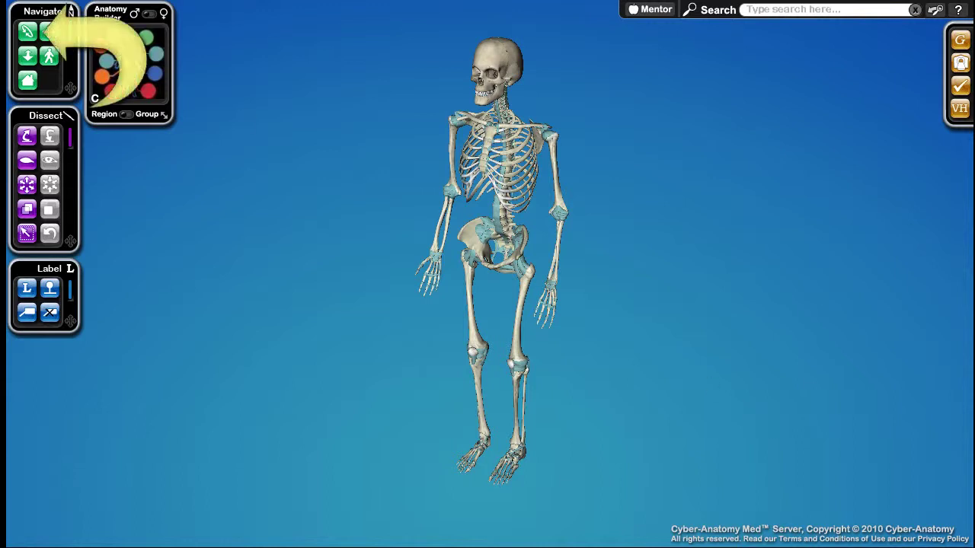
With the Orbit tool, swing the skeleton from front through side views round to its back
{"action": "left_click", "coordinate": [28, 33]}
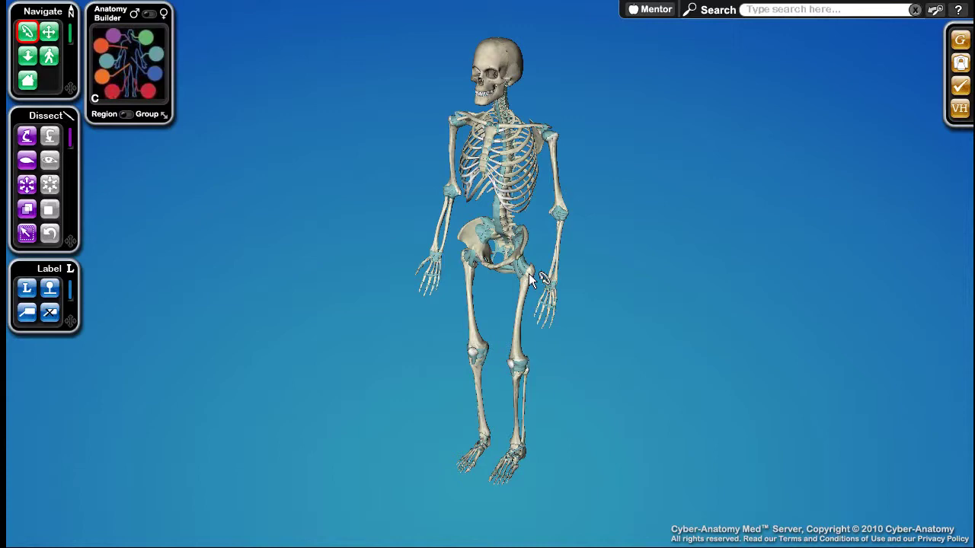
{"action": "mouse_move", "coordinate": [528, 272]}
{"action": "left_mouse_down"}
{"action": "mouse_move", "coordinate": [577, 272]}
{"action": "mouse_move", "coordinate": [520, 283]}
{"action": "mouse_move", "coordinate": [540, 256]}
{"action": "mouse_move", "coordinate": [539, 270]}
{"action": "mouse_move", "coordinate": [537, 244]}
{"action": "mouse_move", "coordinate": [520, 265]}
{"action": "mouse_move", "coordinate": [518, 255]}
{"action": "mouse_move", "coordinate": [535, 257]}
{"action": "left_mouse_up"}
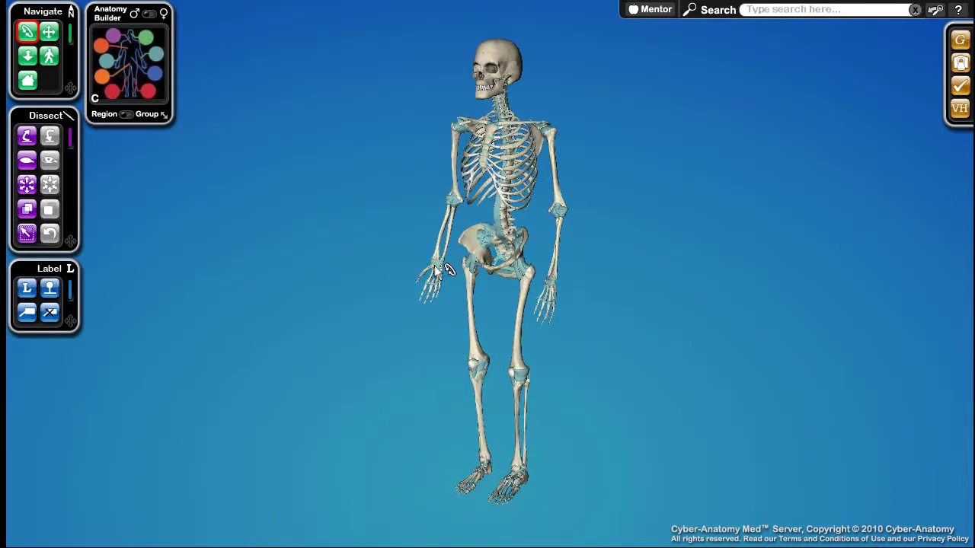
{"action": "mouse_move", "coordinate": [434, 265]}
{"action": "left_mouse_down"}
{"action": "mouse_move", "coordinate": [468, 252]}
{"action": "mouse_move", "coordinate": [396, 253]}
{"action": "mouse_move", "coordinate": [456, 259]}
{"action": "mouse_move", "coordinate": [408, 255]}
{"action": "mouse_move", "coordinate": [443, 259]}
{"action": "left_mouse_up"}
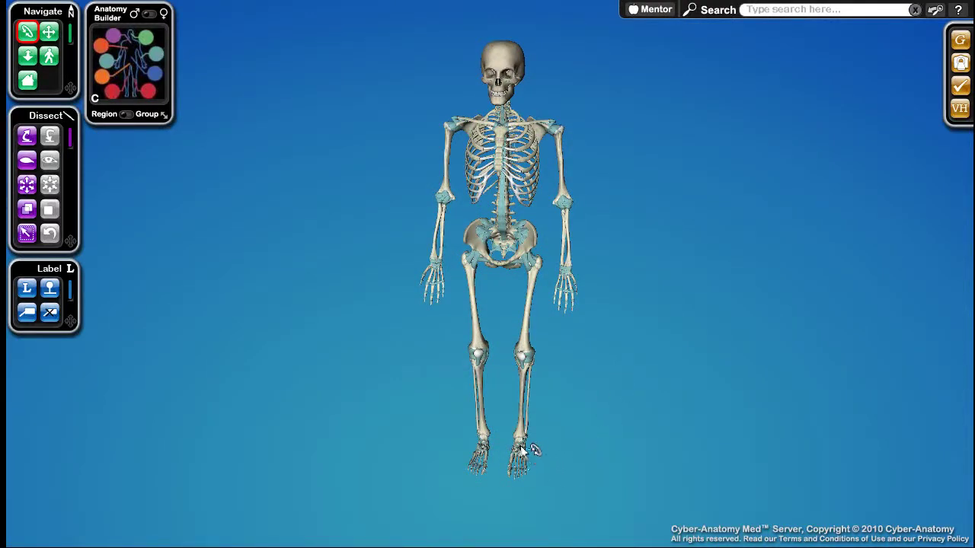
{"action": "left_click_drag", "start_coordinate": [521, 449], "coordinate": [403, 421]}
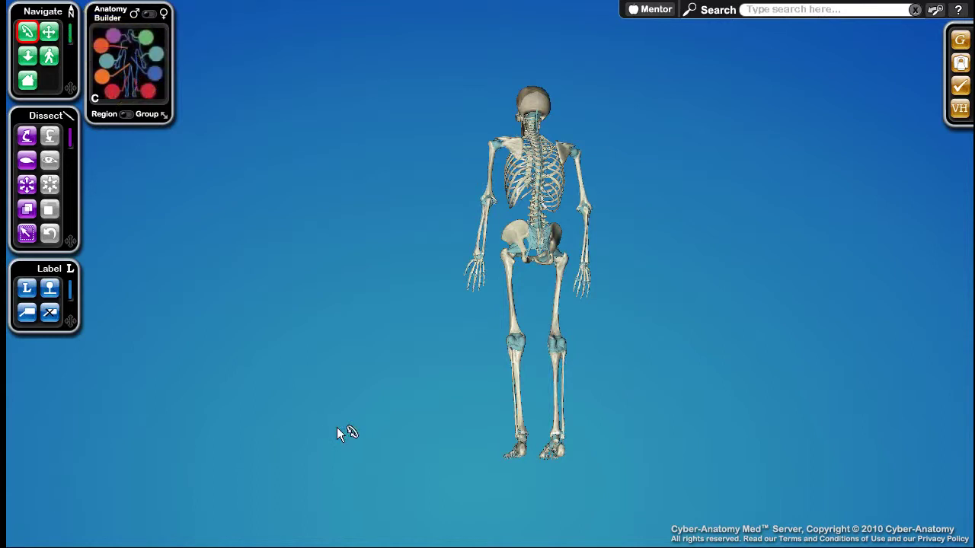
With the Pan tool, slide the skeleton across the view and settle it left of centre
{"action": "left_click", "coordinate": [49, 29]}
{"action": "left_click_drag", "start_coordinate": [568, 268], "coordinate": [769, 281]}
{"action": "left_click_drag", "start_coordinate": [709, 166], "coordinate": [302, 123]}
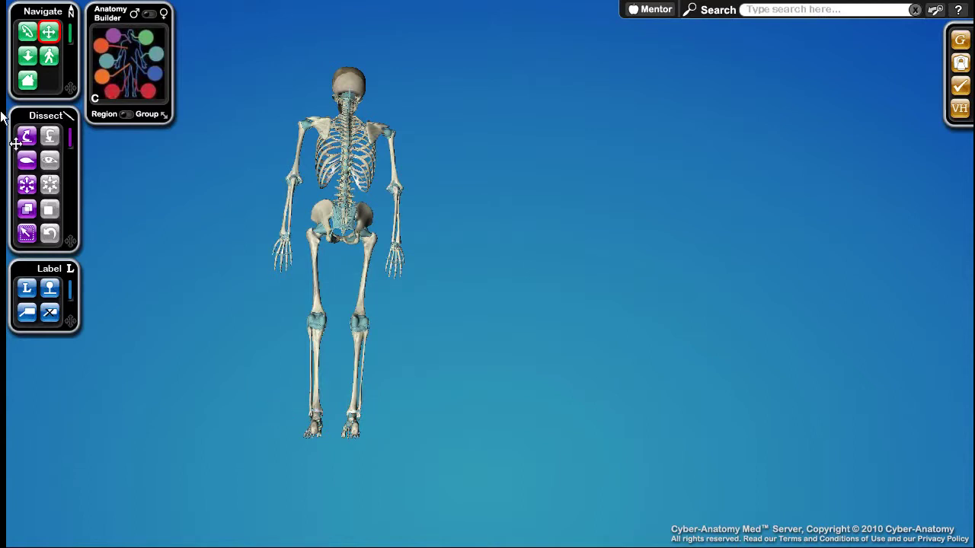
With the Zoom tool, zoom in on the ankles and left shoulder blade, ending at the full-body angled view
{"action": "left_click", "coordinate": [30, 56]}
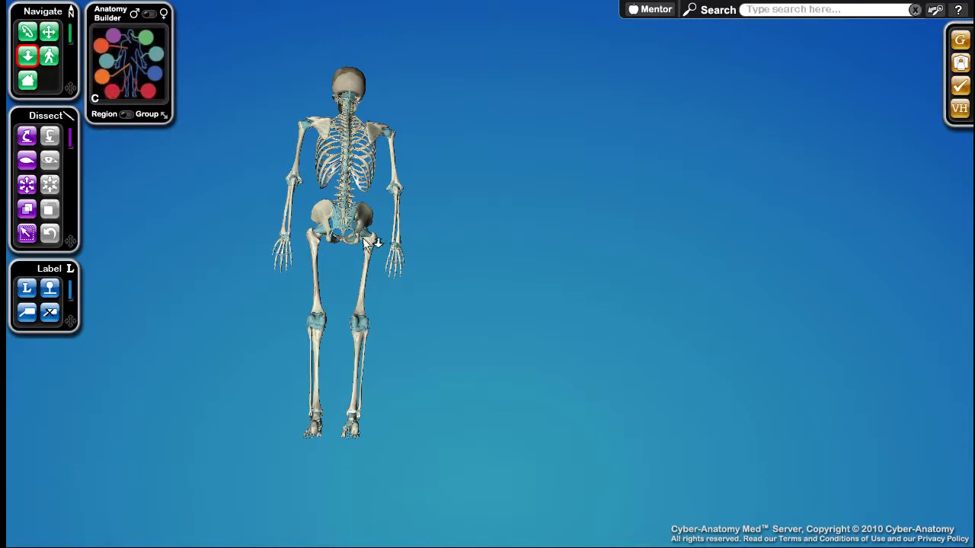
{"action": "mouse_move", "coordinate": [370, 239]}
{"action": "left_mouse_down"}
{"action": "mouse_move", "coordinate": [363, 288]}
{"action": "mouse_move", "coordinate": [361, 217]}
{"action": "mouse_move", "coordinate": [360, 245]}
{"action": "mouse_move", "coordinate": [370, 221]}
{"action": "left_mouse_up"}
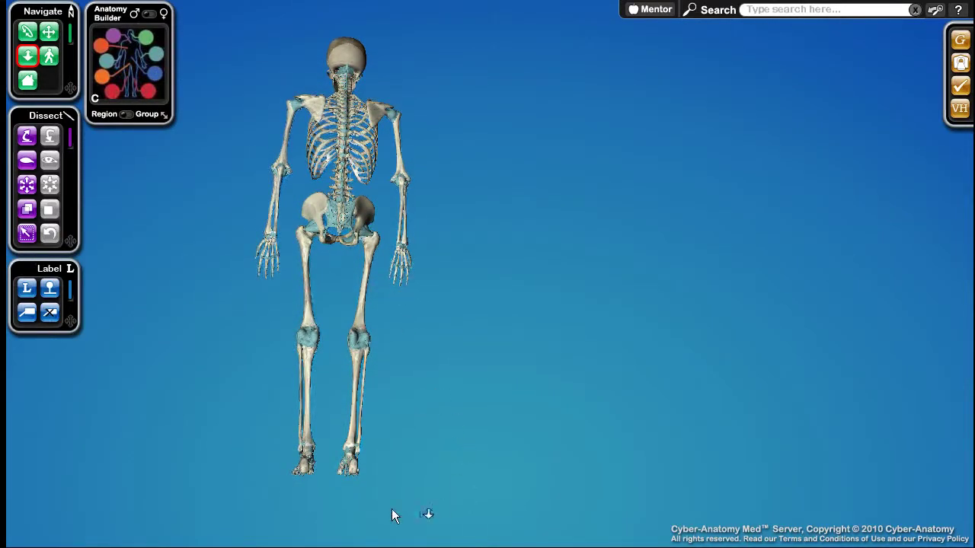
{"action": "left_click_drag", "start_coordinate": [315, 462], "coordinate": [323, 442]}
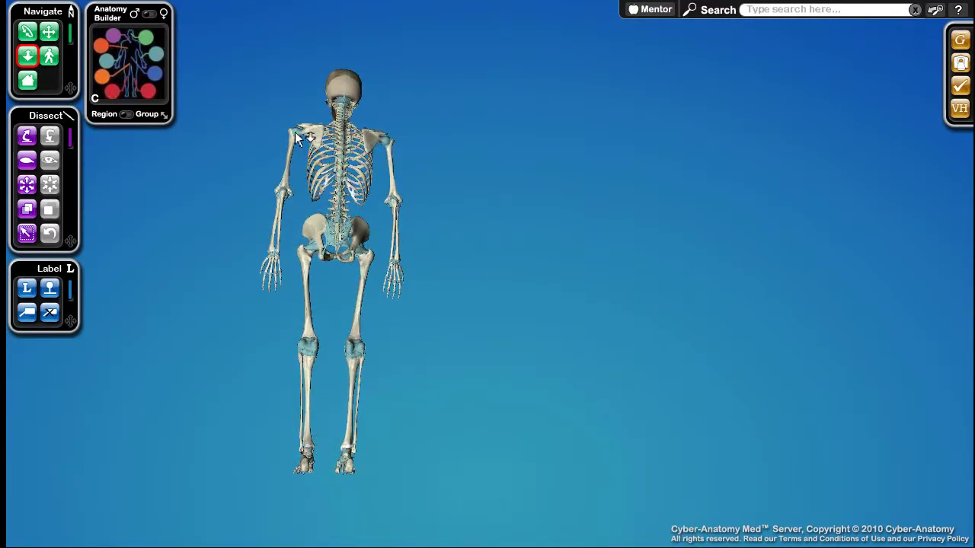
{"action": "left_click_drag", "start_coordinate": [297, 137], "coordinate": [291, 118]}
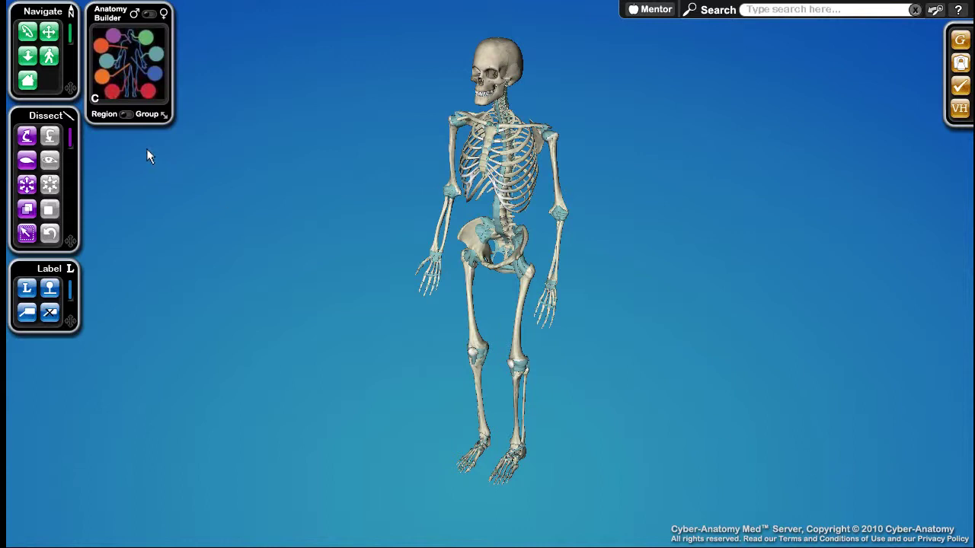
Pan the skeleton up so only the legs show, then orbit the legs to a new angle
{"action": "left_click", "coordinate": [49, 32]}
{"action": "left_click_drag", "start_coordinate": [464, 123], "coordinate": [449, 15]}
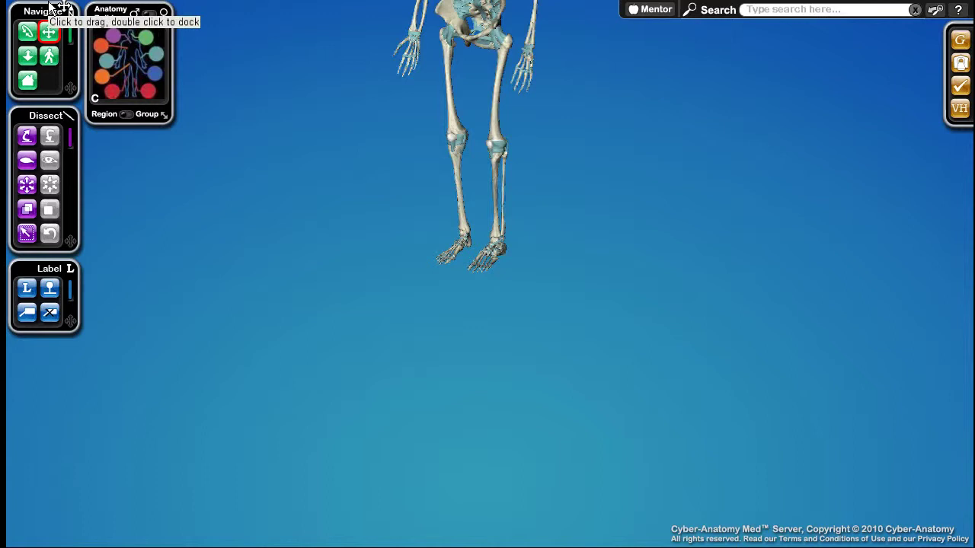
{"action": "left_click", "coordinate": [28, 34]}
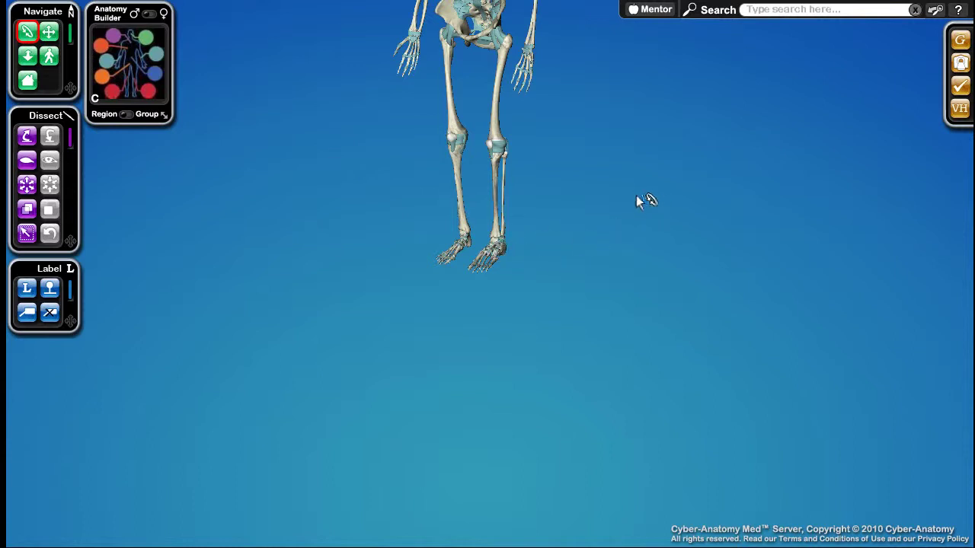
{"action": "left_click_drag", "start_coordinate": [646, 211], "coordinate": [625, 183]}
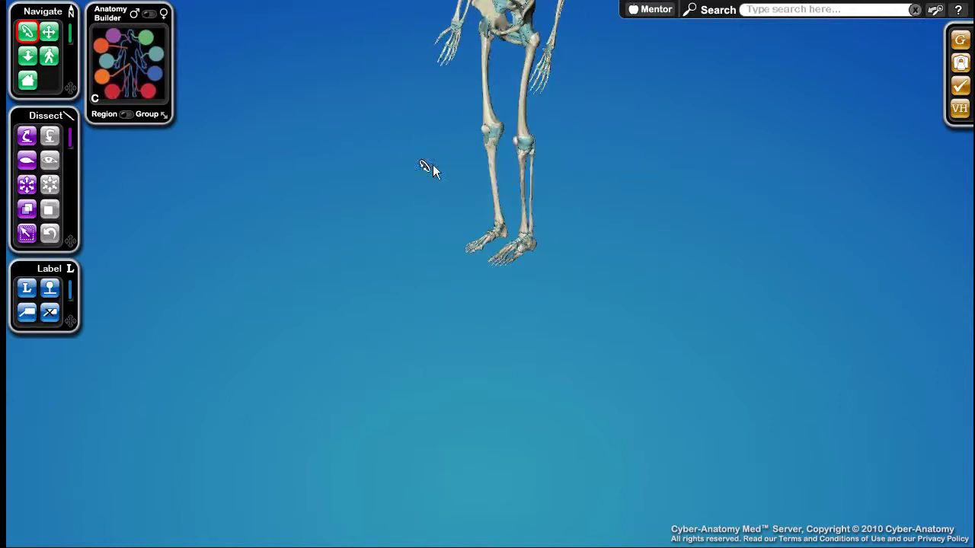
Zoom in on the legs and pelvis, then close in on the feet
{"action": "left_click", "coordinate": [27, 56]}
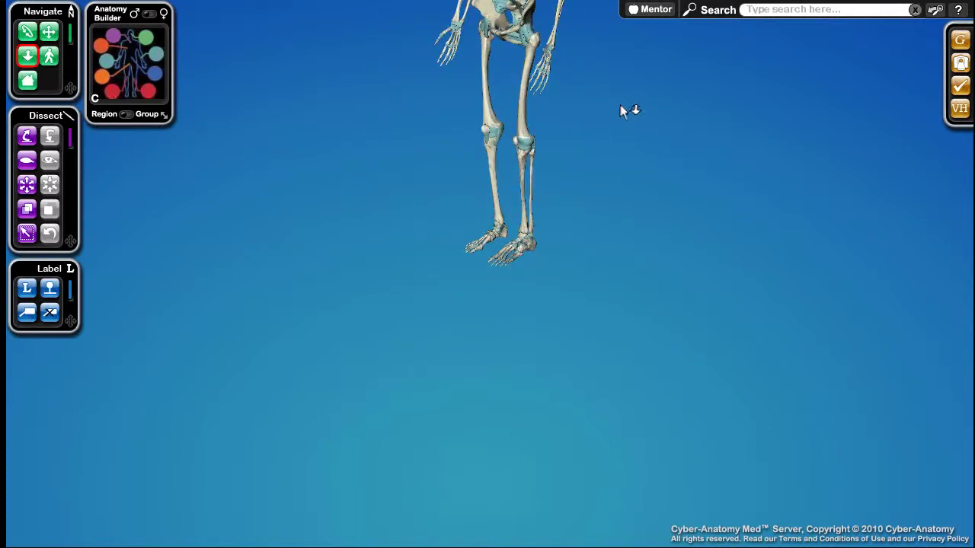
{"action": "mouse_move", "coordinate": [617, 109]}
{"action": "left_mouse_down"}
{"action": "mouse_move", "coordinate": [634, 151]}
{"action": "mouse_move", "coordinate": [598, 90]}
{"action": "mouse_move", "coordinate": [605, 94]}
{"action": "left_mouse_up"}
{"action": "left_click_drag", "start_coordinate": [518, 202], "coordinate": [513, 241]}
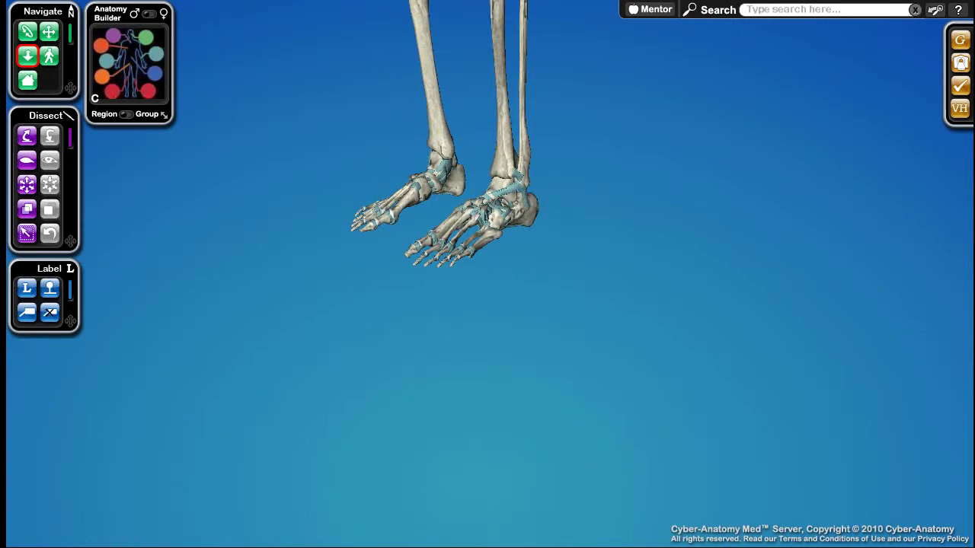
With the Walk tool, move forward and steer with the arrow keys toward the thoracic spine and ribs
{"action": "left_click", "coordinate": [49, 55]}
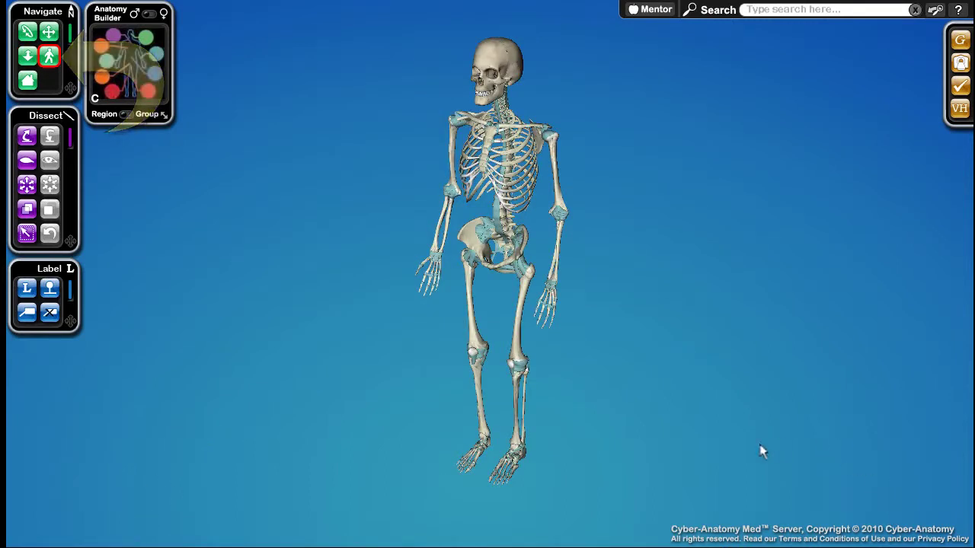
{"action": "left_click_drag", "start_coordinate": [661, 379], "coordinate": [583, 344]}
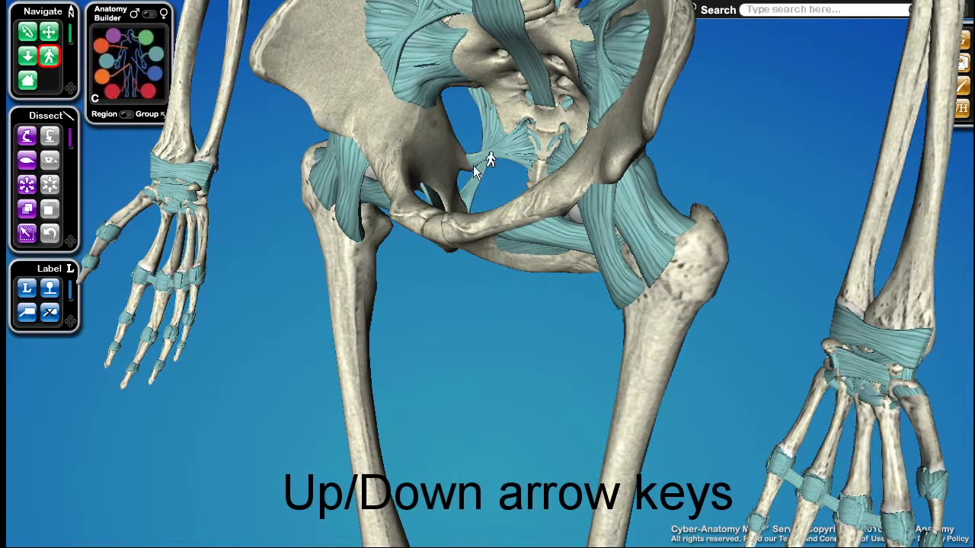
{"action": "key", "text": "Up"}
{"action": "key", "text": "Up"}
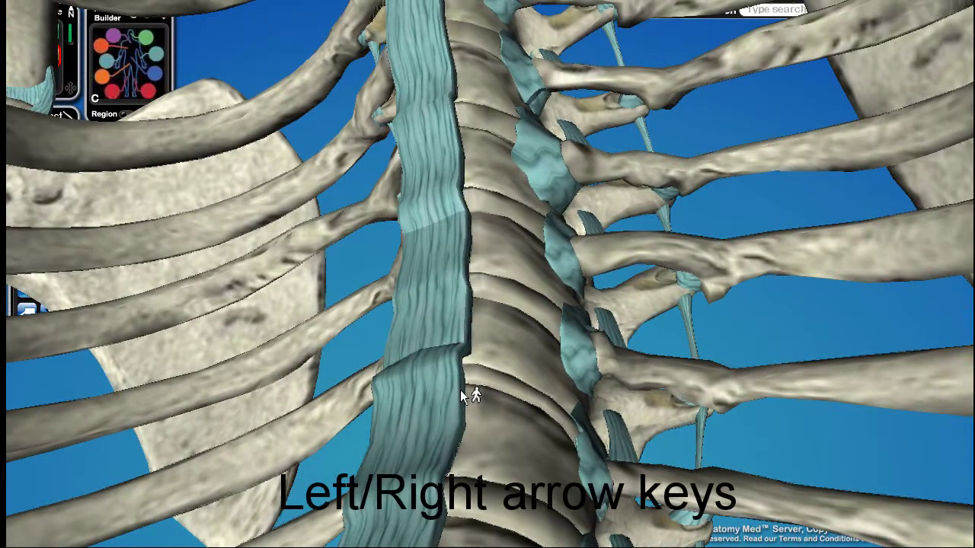
{"action": "key", "text": "Right"}
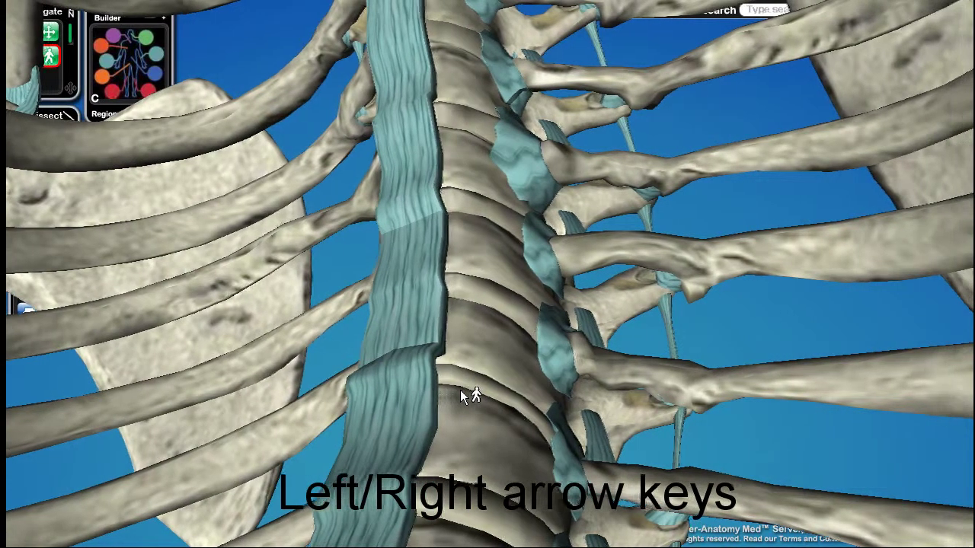
{"action": "key", "text": "Left"}
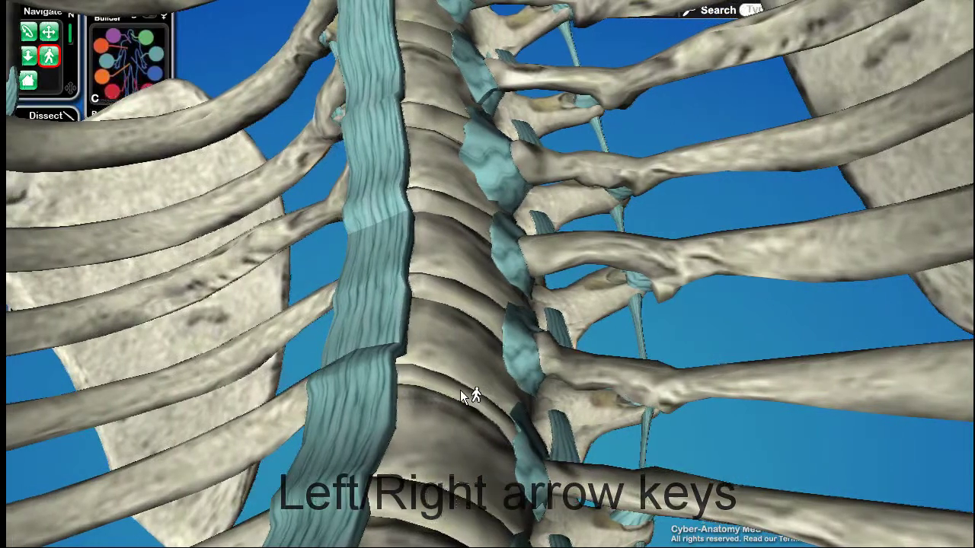
{"action": "key", "text": "Right"}
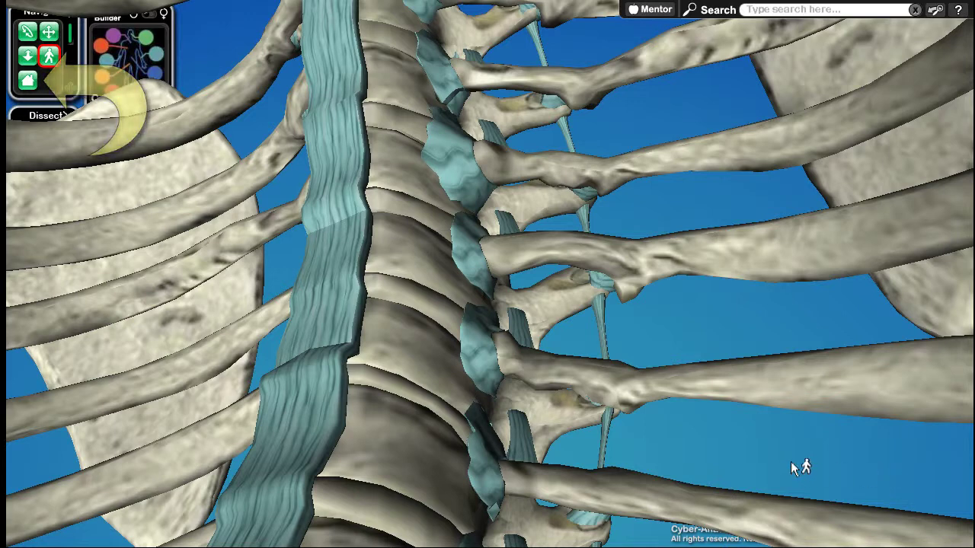
Use Home to return to the default full-body angled view of the skeleton
{"action": "left_click", "coordinate": [27, 80]}
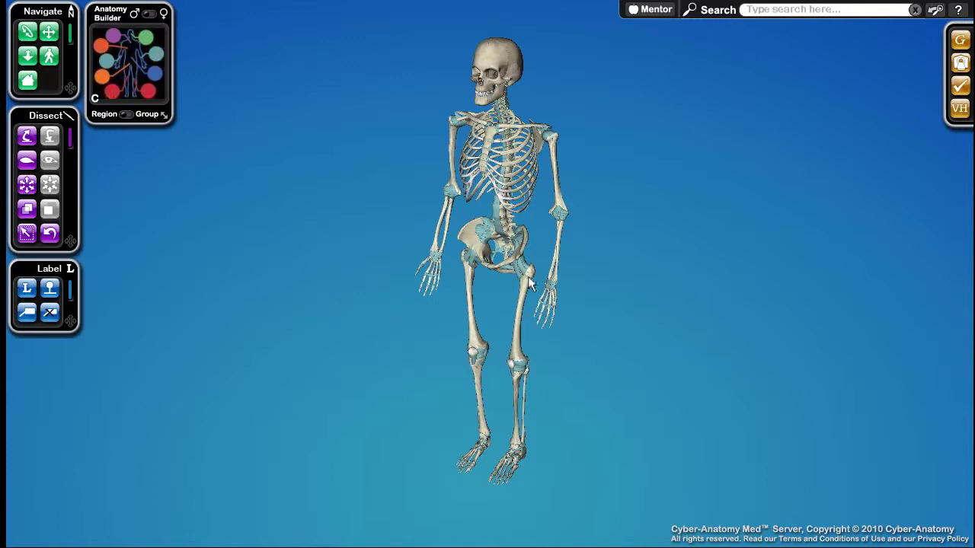
Orbit the skeleton from side view round to front, zooming in and back out with the wheel
{"action": "left_click_drag", "start_coordinate": [531, 283], "coordinate": [561, 261]}
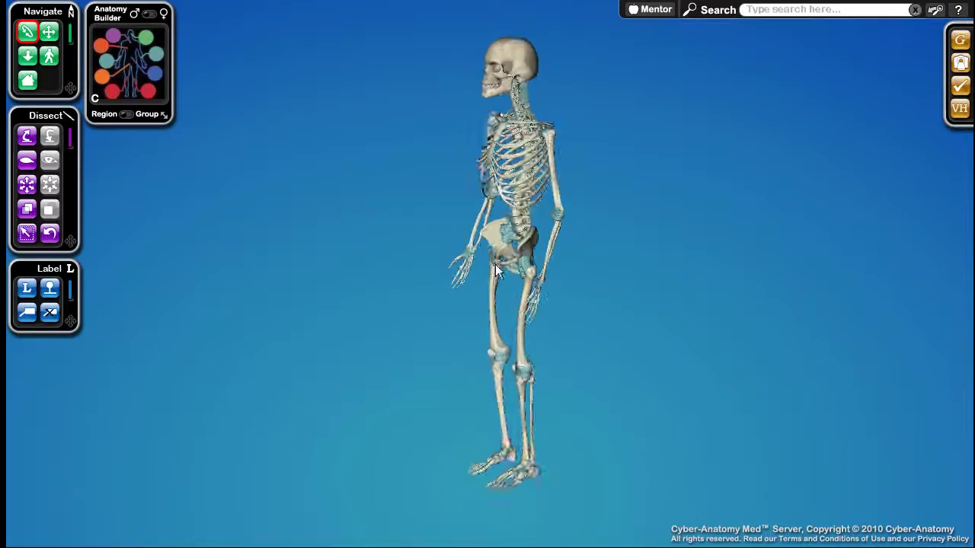
{"action": "left_click_drag", "start_coordinate": [500, 261], "coordinate": [454, 343]}
{"action": "scroll", "coordinate": [455, 343], "scroll_direction": "up", "scroll_amount": 5}
{"action": "scroll", "coordinate": [454, 343], "scroll_direction": "down", "scroll_amount": 4}
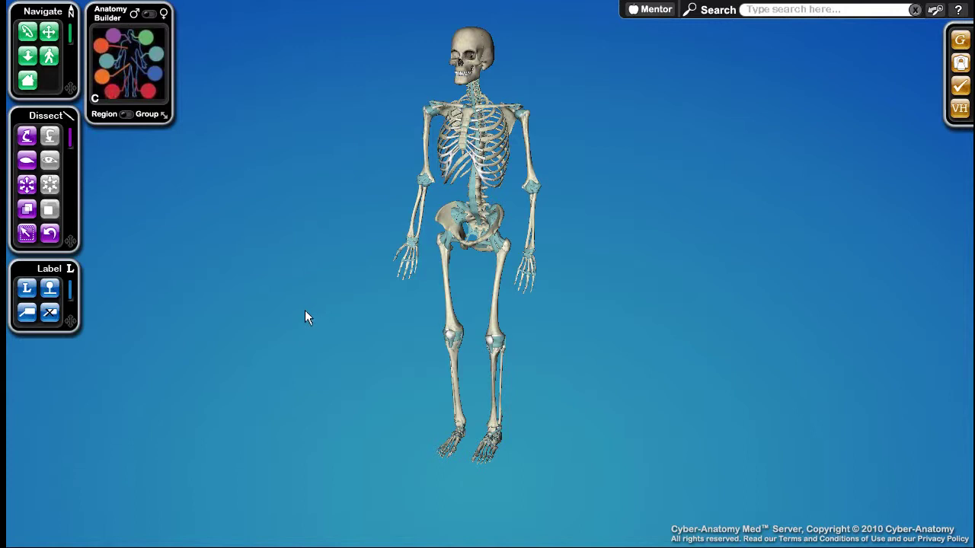
Switch to the Dissect tool, turn the skeleton slightly with Orbit (N), then return to Dissect (D)
{"action": "left_click", "coordinate": [26, 135]}
{"action": "key", "text": "n"}
{"action": "left_click_drag", "start_coordinate": [426, 163], "coordinate": [408, 169]}
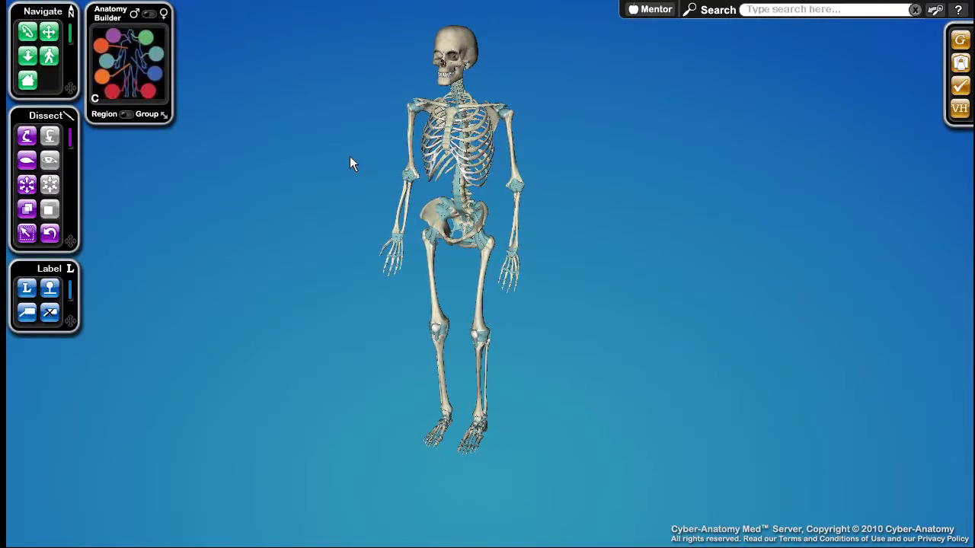
{"action": "key", "text": "d"}
{"action": "key", "text": "d"}
{"action": "key", "text": "d"}
{"action": "key", "text": "d"}
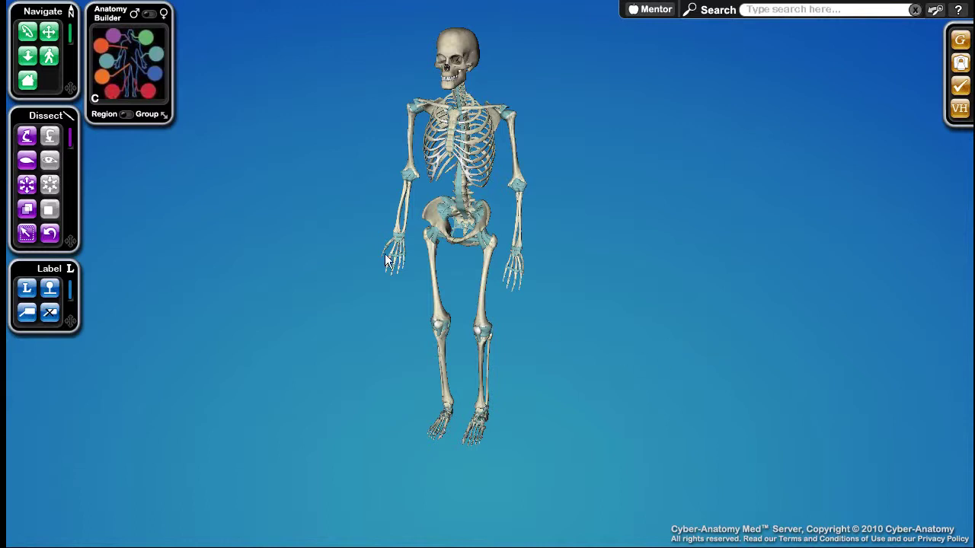
With the Dissect tool, pull each humerus off the skeleton, then rotate the view slightly
{"action": "left_click", "coordinate": [29, 139]}
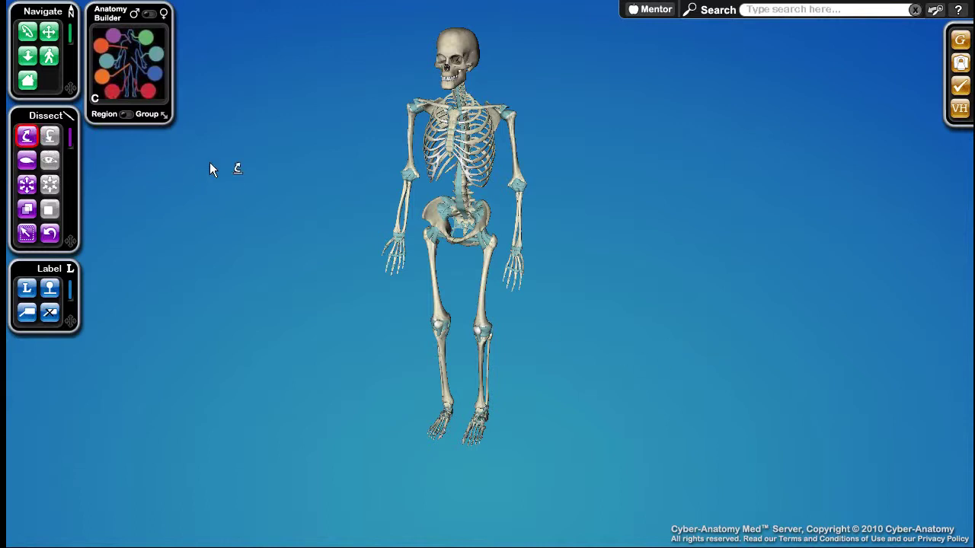
{"action": "left_click", "coordinate": [514, 156]}
{"action": "left_click", "coordinate": [409, 149]}
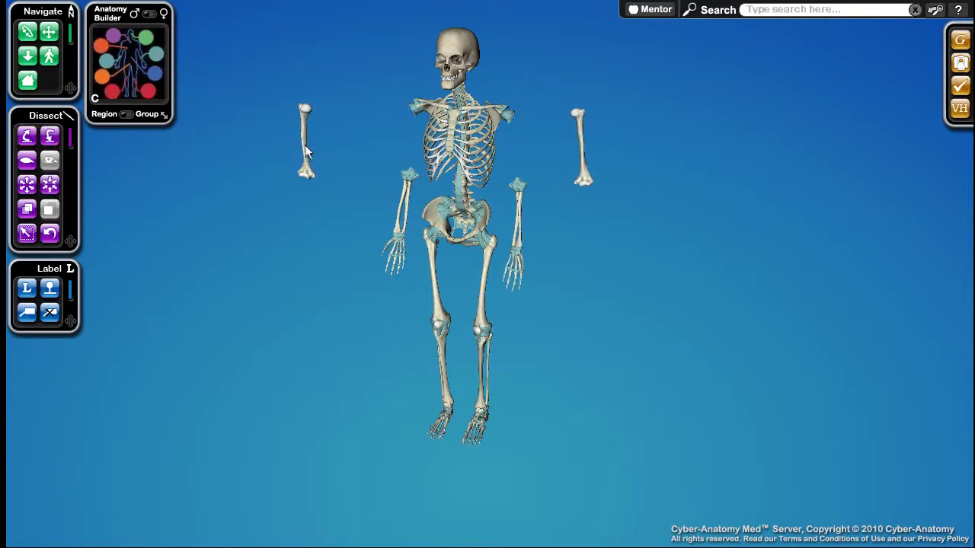
{"action": "mouse_move", "coordinate": [305, 145]}
{"action": "left_mouse_down"}
{"action": "mouse_move", "coordinate": [336, 130]}
{"action": "mouse_move", "coordinate": [290, 119]}
{"action": "mouse_move", "coordinate": [322, 139]}
{"action": "mouse_move", "coordinate": [291, 137]}
{"action": "left_mouse_up"}
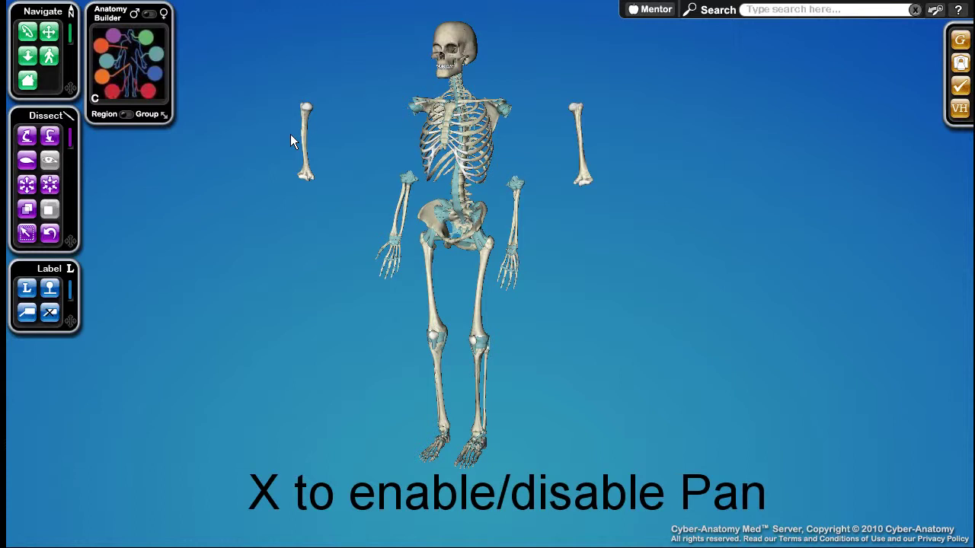
Pan the skeleton right with X, then zoom in on the pelvis and forearm with Z
{"action": "key", "text": "x"}
{"action": "left_click_drag", "start_coordinate": [290, 134], "coordinate": [451, 236]}
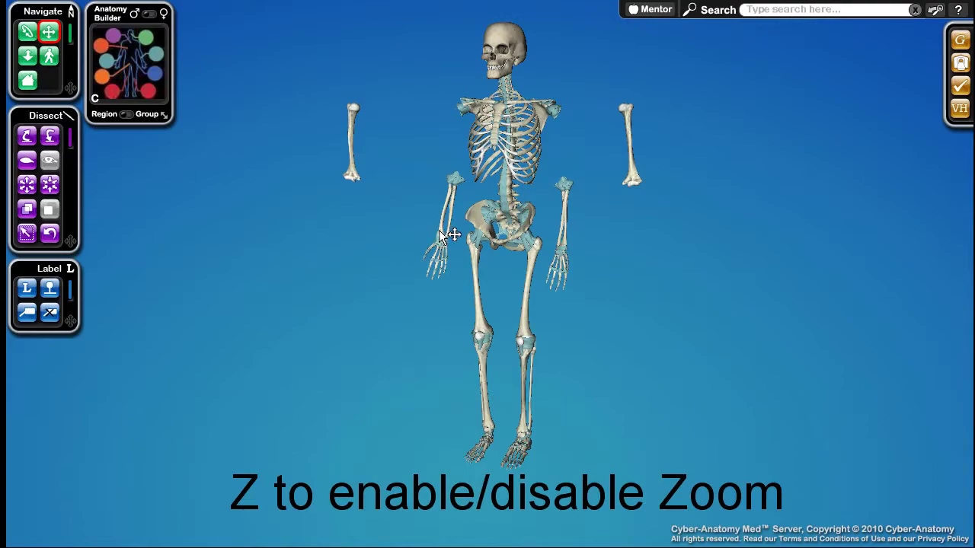
{"action": "key", "text": "z"}
{"action": "mouse_move", "coordinate": [451, 197]}
{"action": "left_mouse_down"}
{"action": "mouse_move", "coordinate": [452, 236]}
{"action": "mouse_move", "coordinate": [452, 199]}
{"action": "left_mouse_up"}
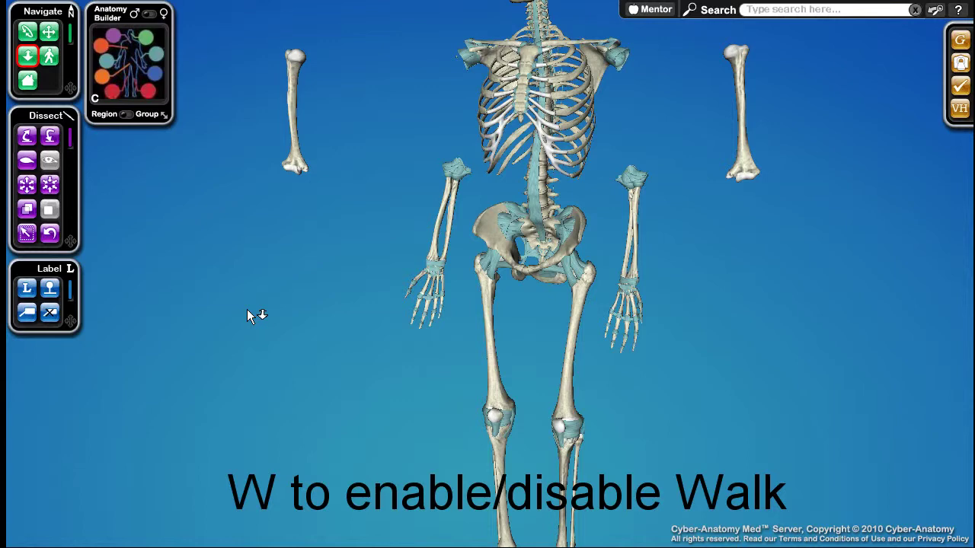
Walk the camera in on the pelvis with W, then reset to the Home view
{"action": "key", "text": "w"}
{"action": "left_click", "coordinate": [499, 335]}
{"action": "left_click_drag", "start_coordinate": [498, 335], "coordinate": [511, 249]}
{"action": "key", "text": "w"}
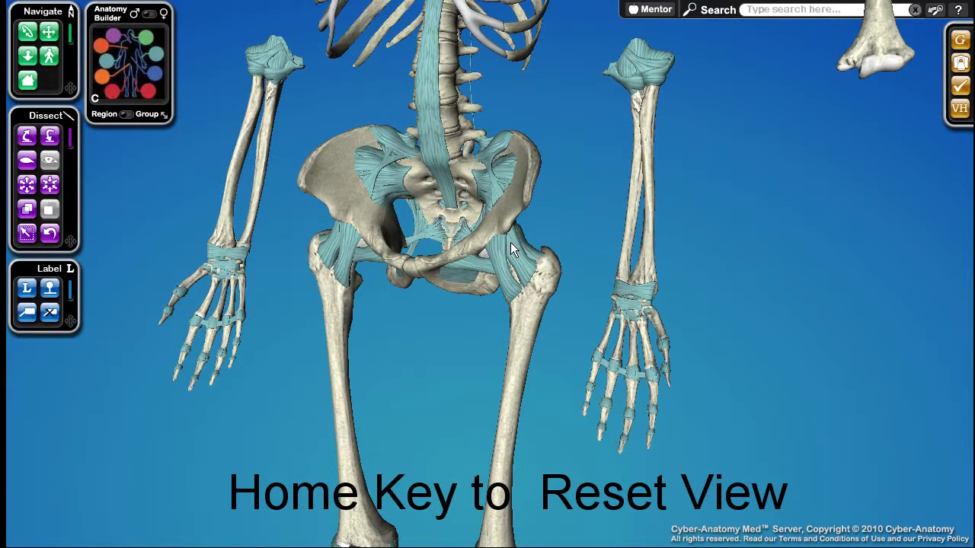
{"action": "key", "text": "Home"}
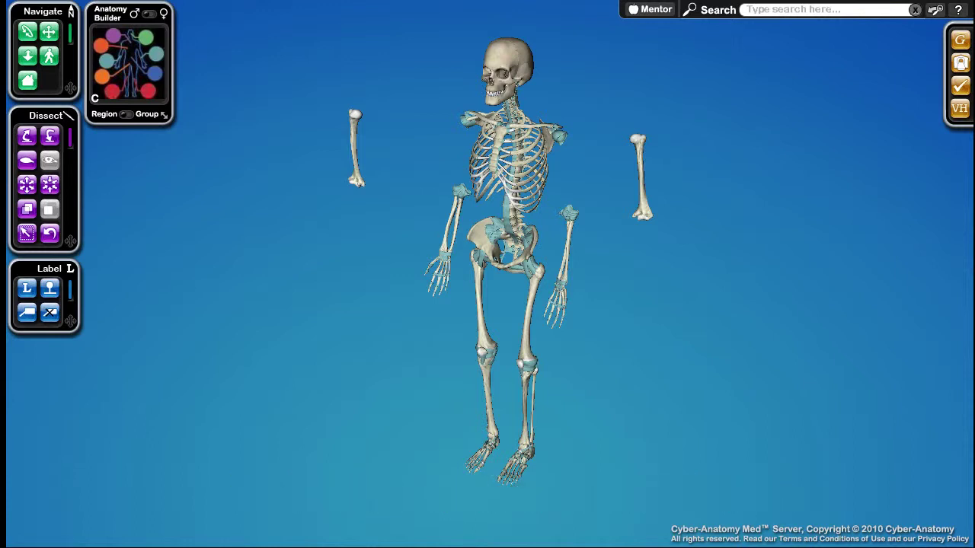
Use Reset to clear the skeleton and both detached upper arm bones from the scene
{"action": "left_click", "coordinate": [29, 82], "text": "alt"}
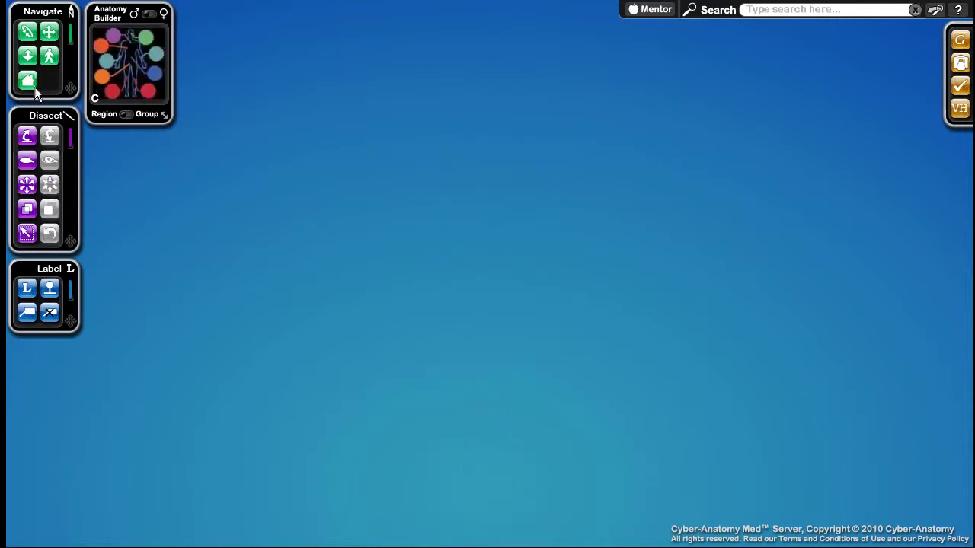